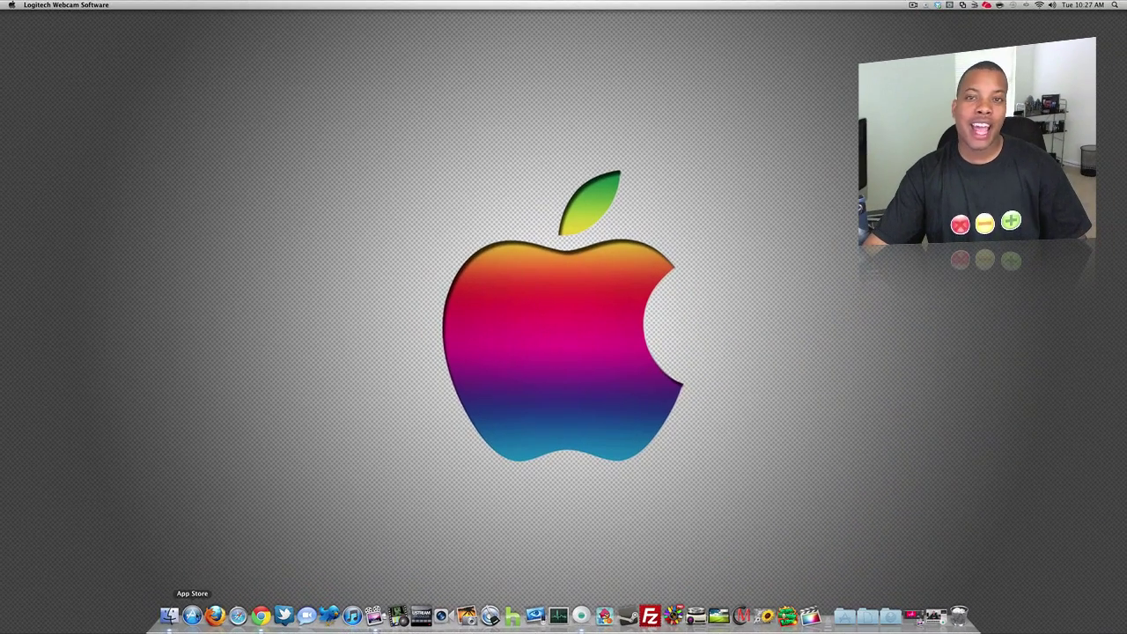
Browse the Final Cut Pro product page in the App Store, then launch Final Cut Pro.
left_click(192, 615)
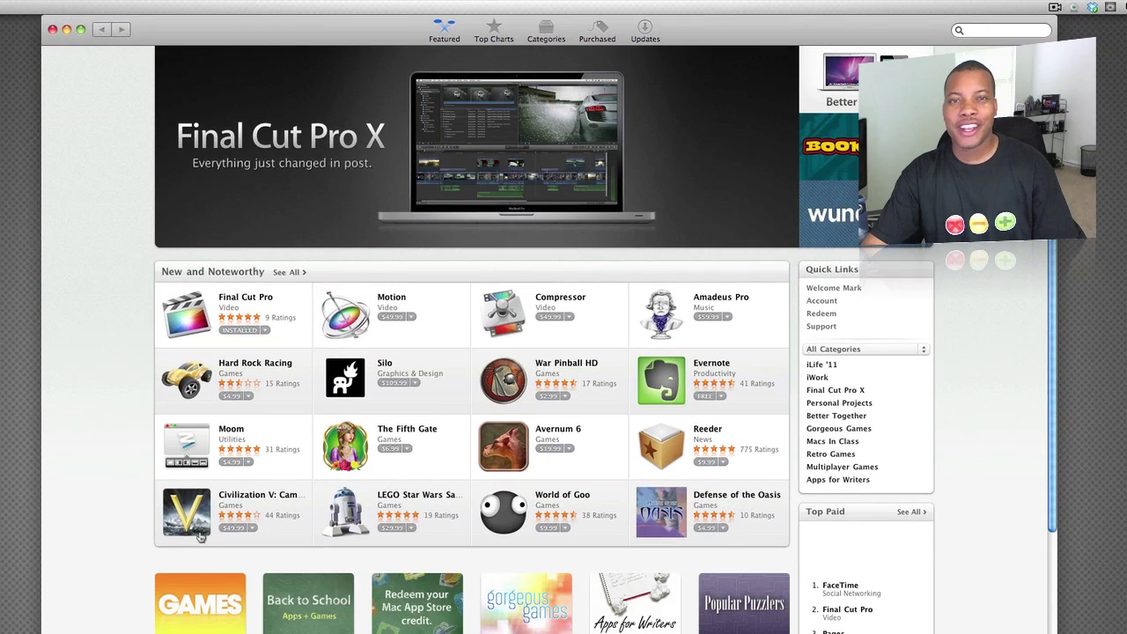
left_click(295, 204)
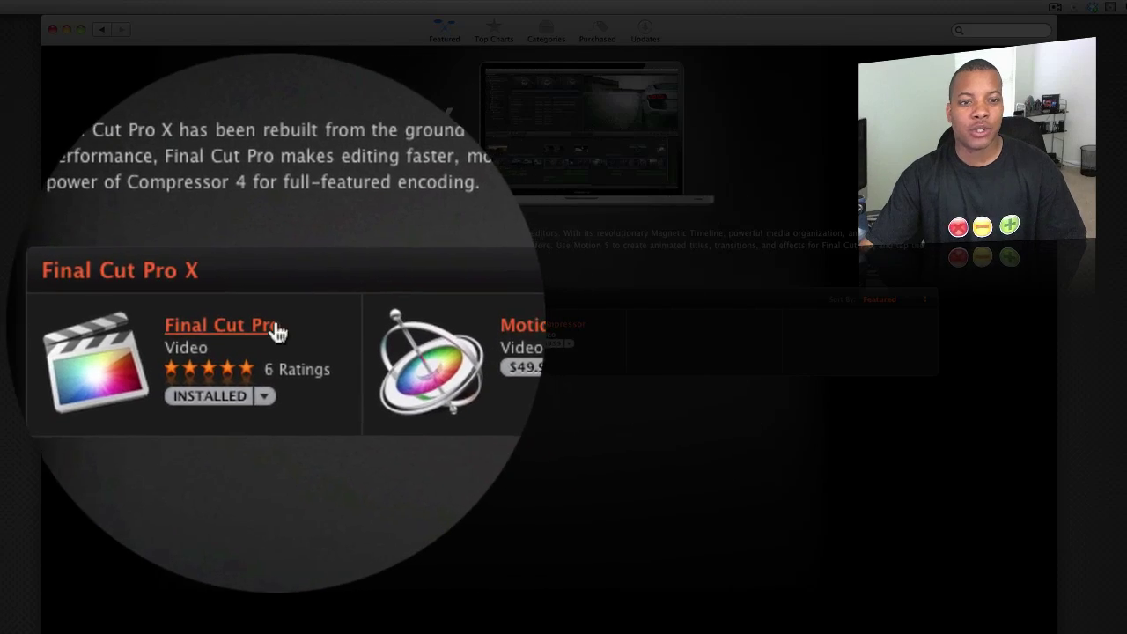
left_click(273, 324)
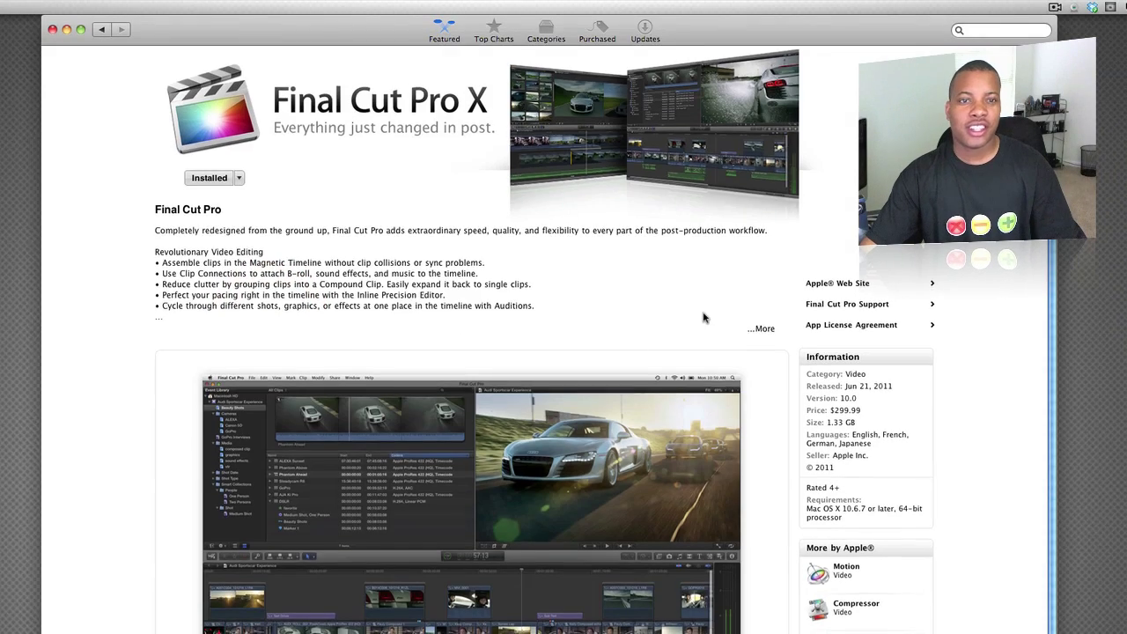
scroll(704, 318, "down", 3)
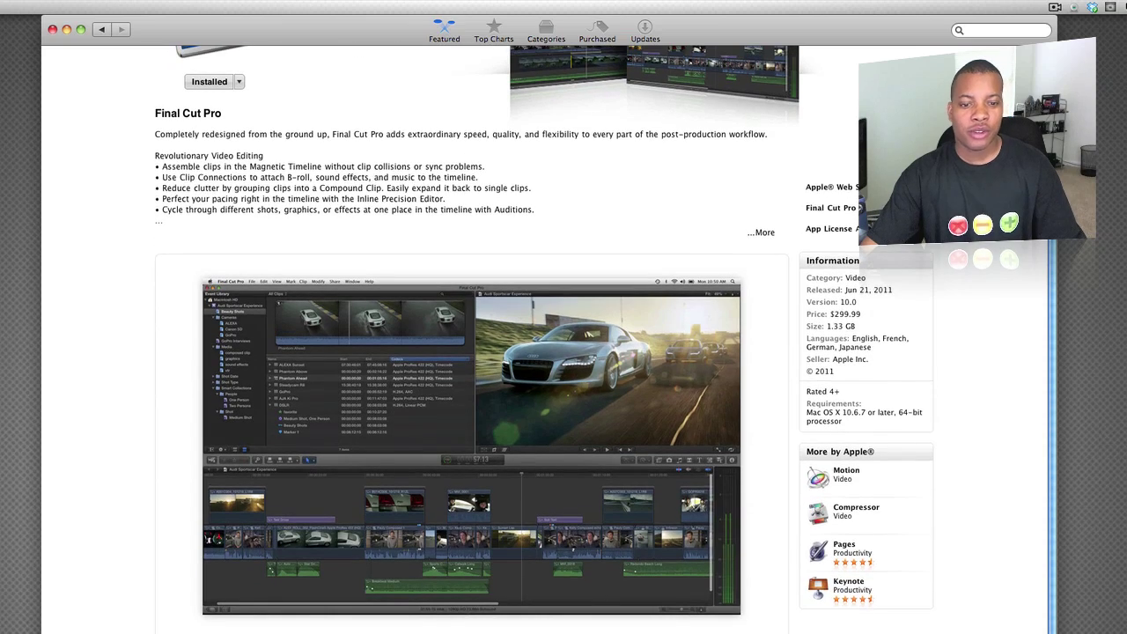
scroll(789, 476, "up", 3)
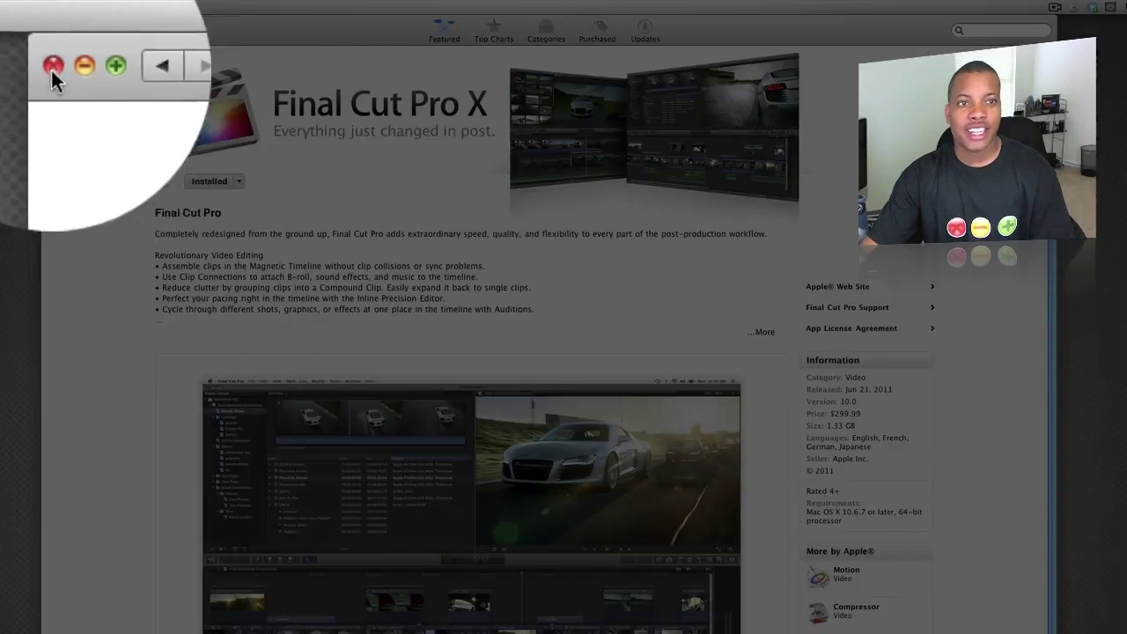
left_click(51, 67)
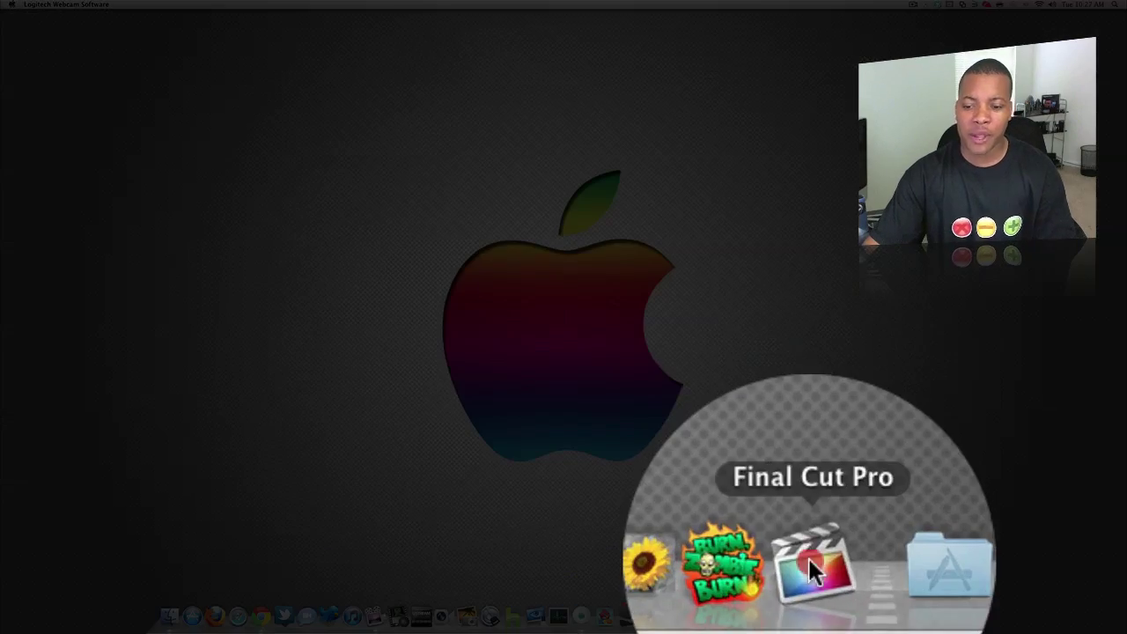
left_click(810, 616)
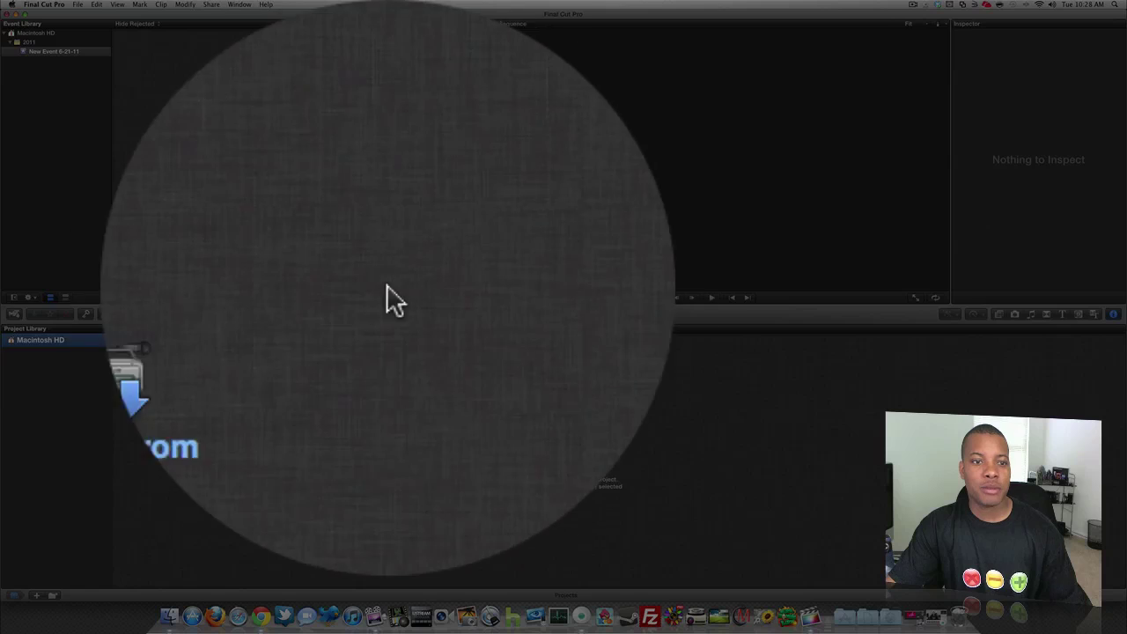
Choose MVI_9881.MOV and MVI_9896.MOV from the Desktop for import into the existing event.
left_click(269, 148)
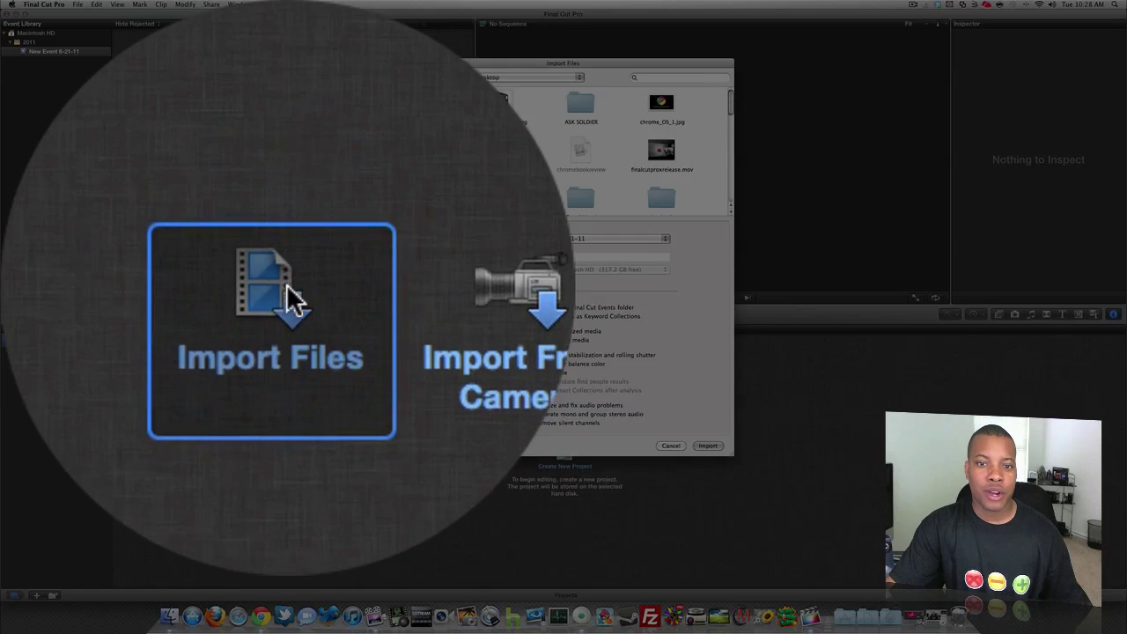
scroll(581, 171, "down", 3)
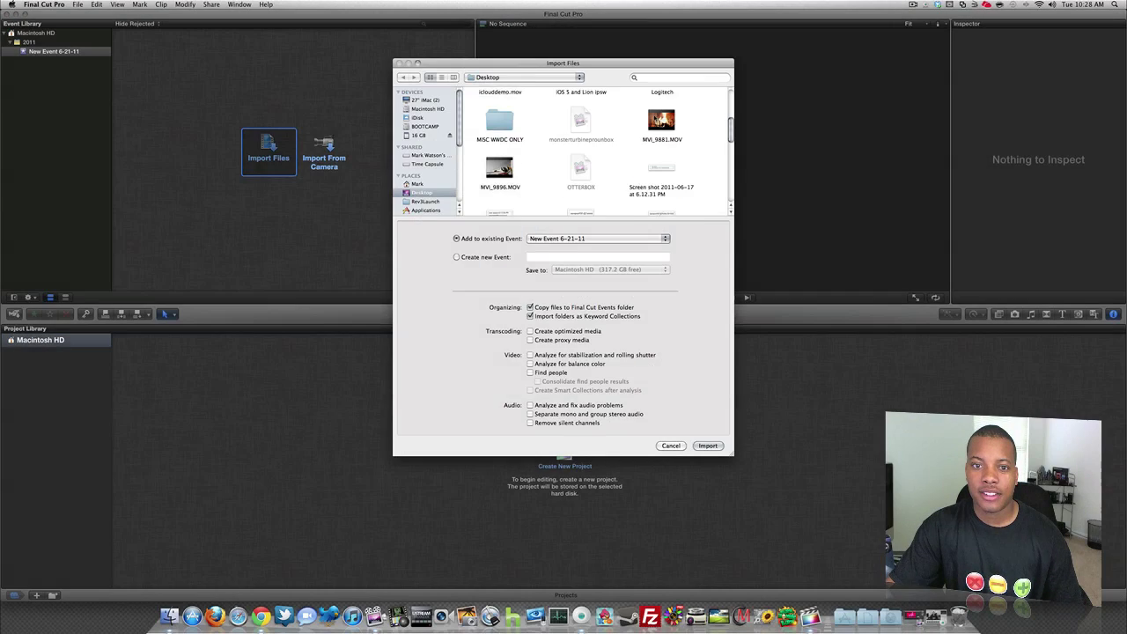
left_click(661, 117)
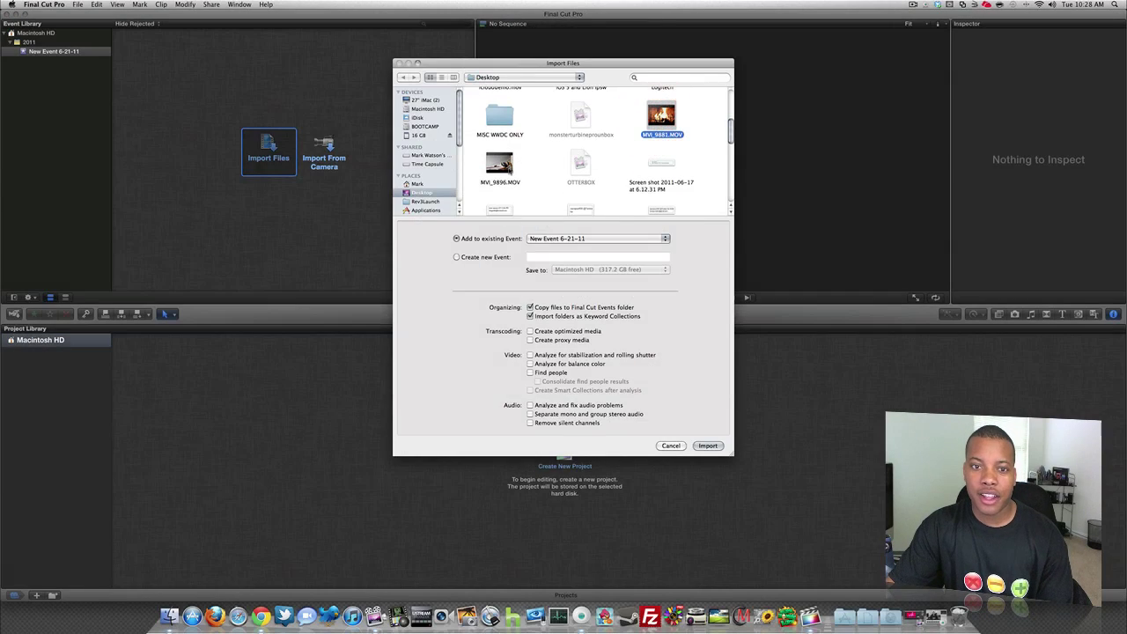
left_click(500, 164, "super")
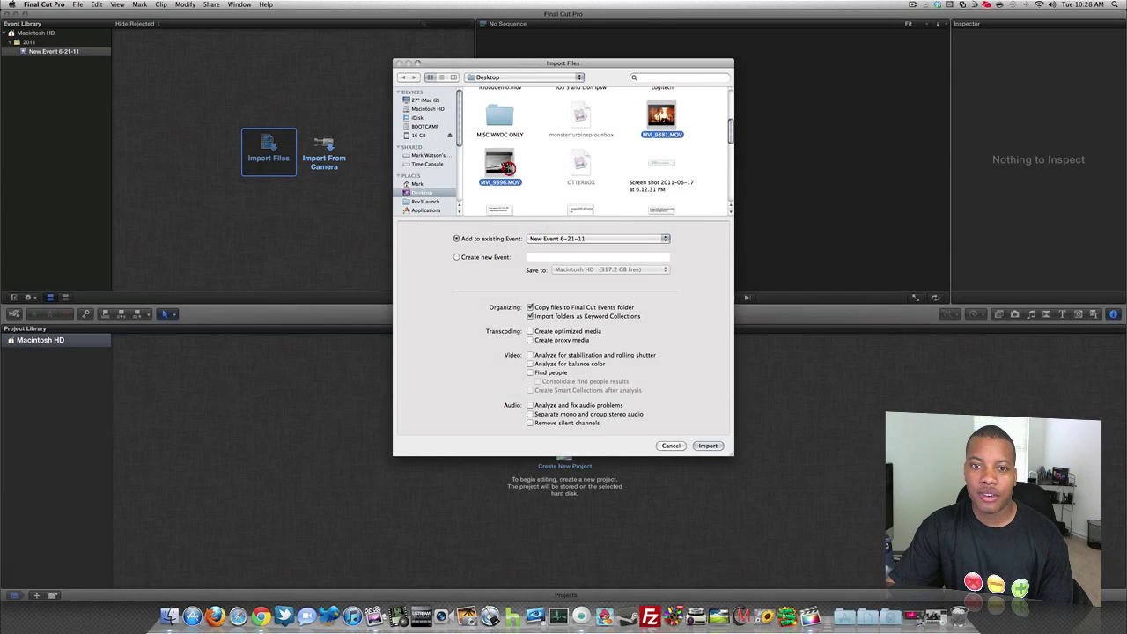
Import the two clips and preview the fireplace clip with the computer's audio muted.
left_click(707, 446)
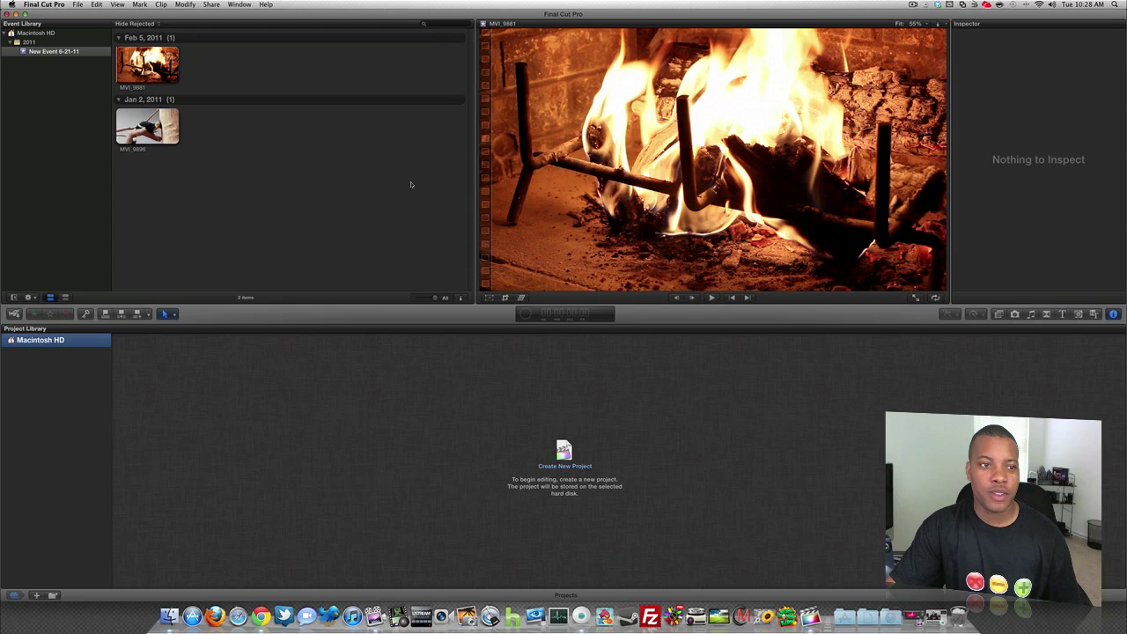
left_click(346, 179)
key("space")
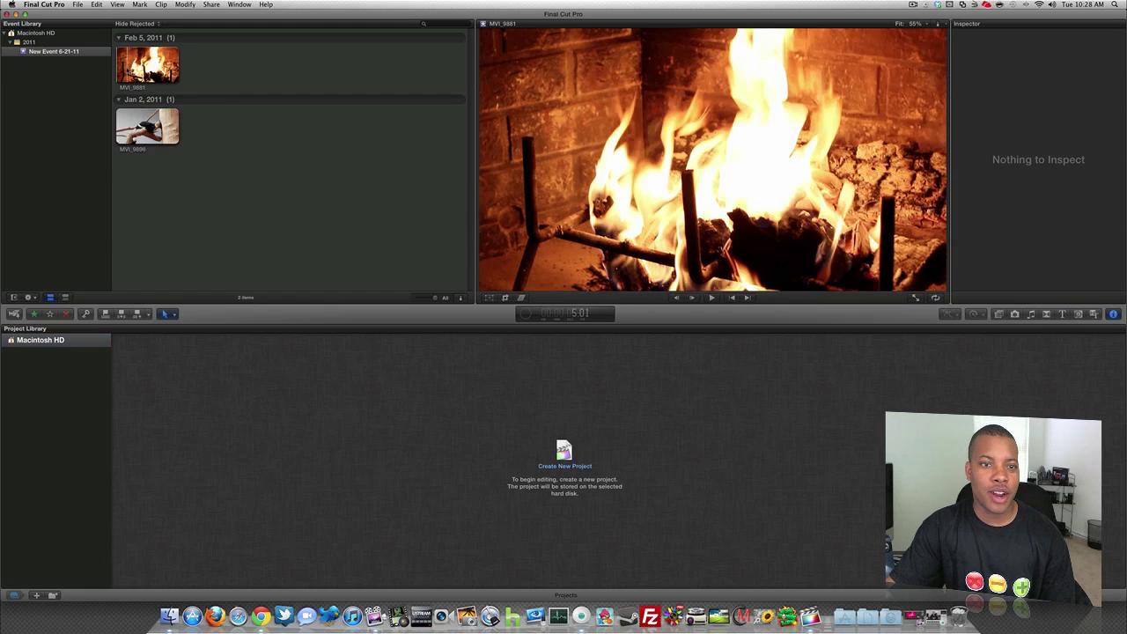
key("XF86AudioMute")
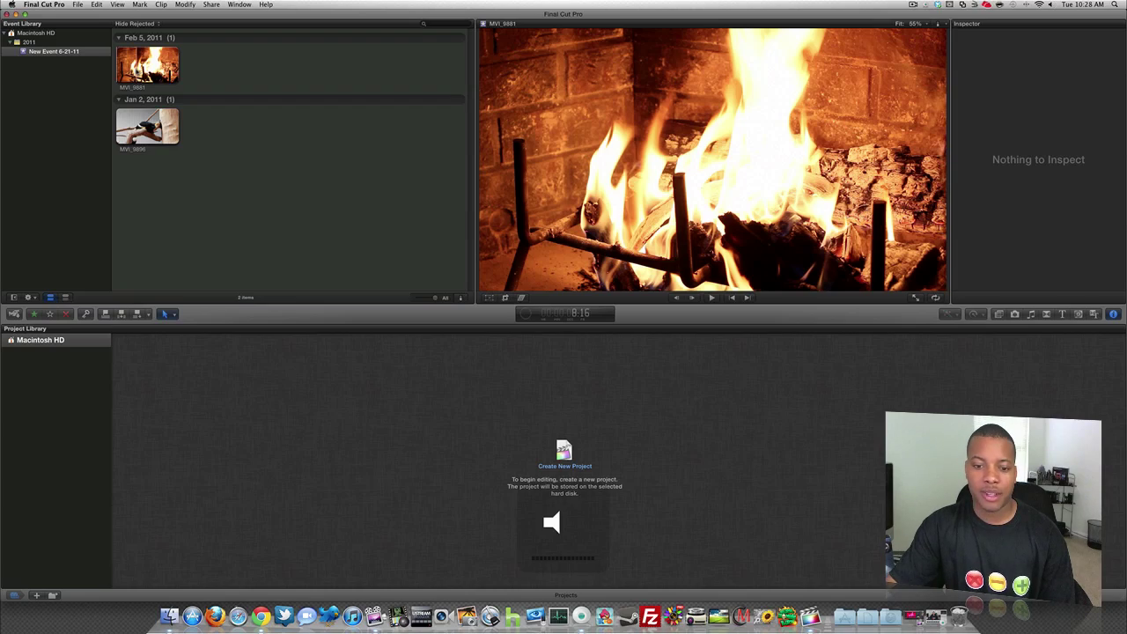
key("space")
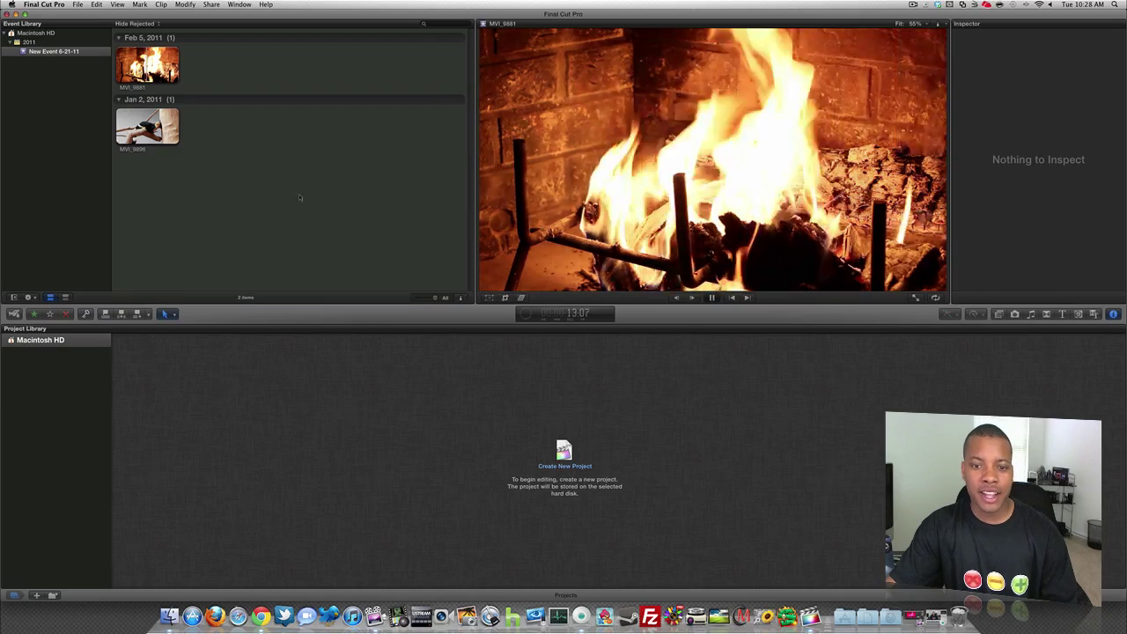
key("space")
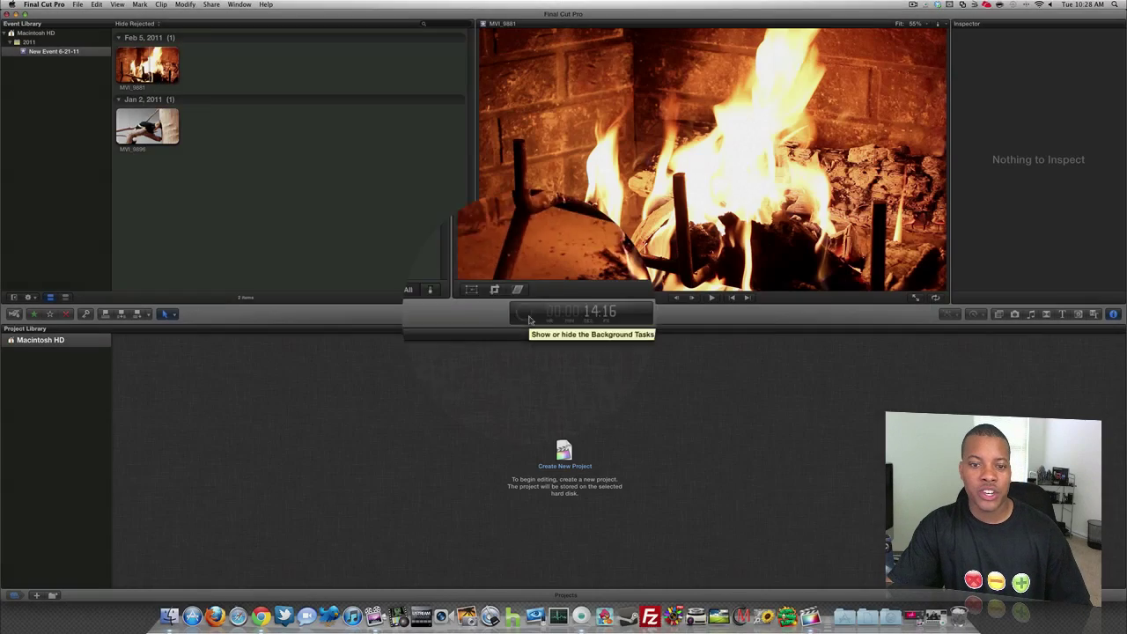
Check background tasks, create a new project named 'Fire', and select clip MVI_9881.
left_click(528, 316)
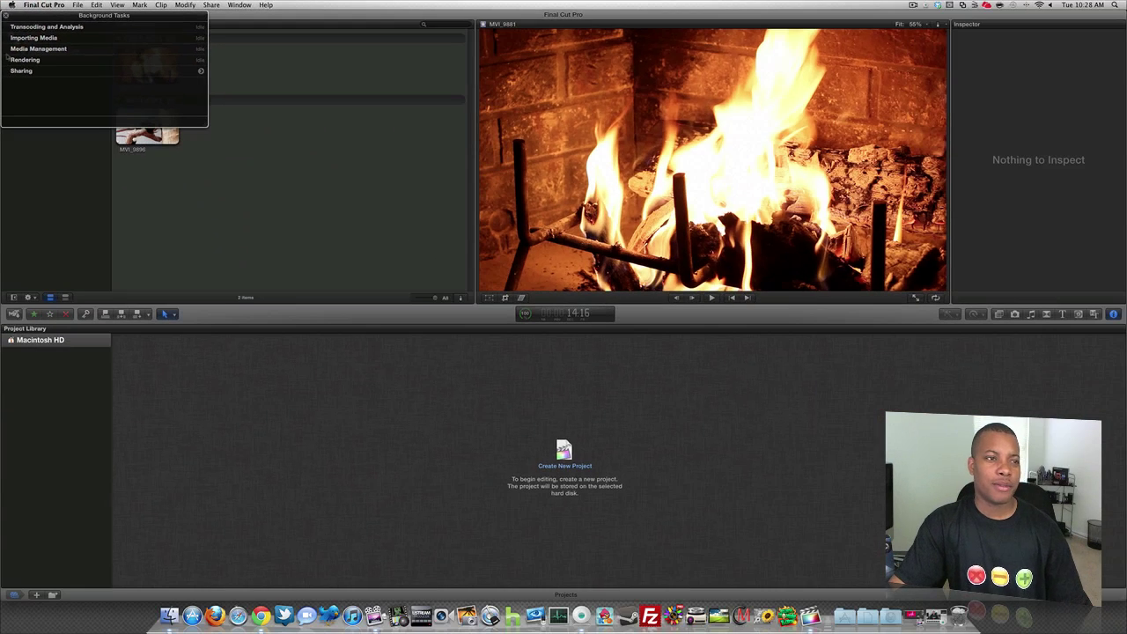
left_click(6, 15)
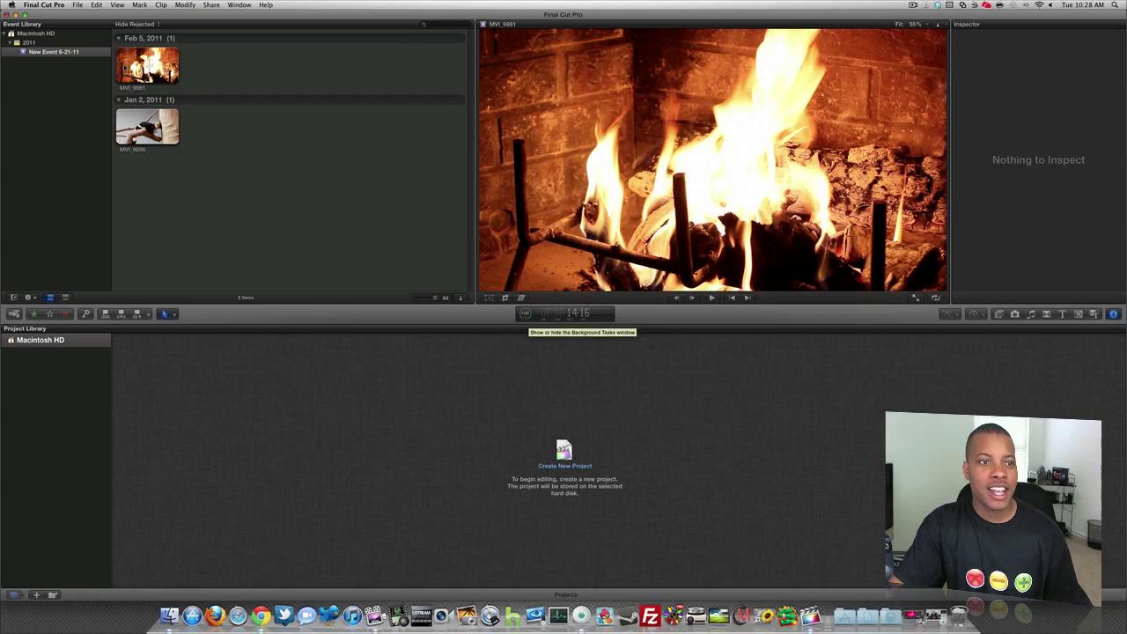
left_click(540, 439)
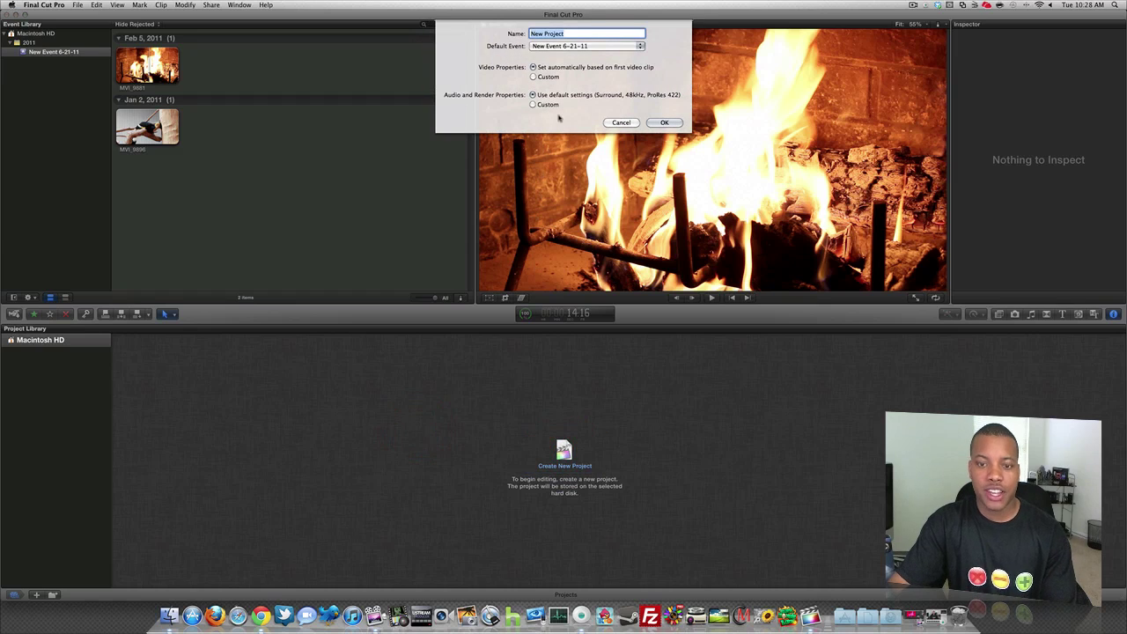
type("Fire")
key("Return")
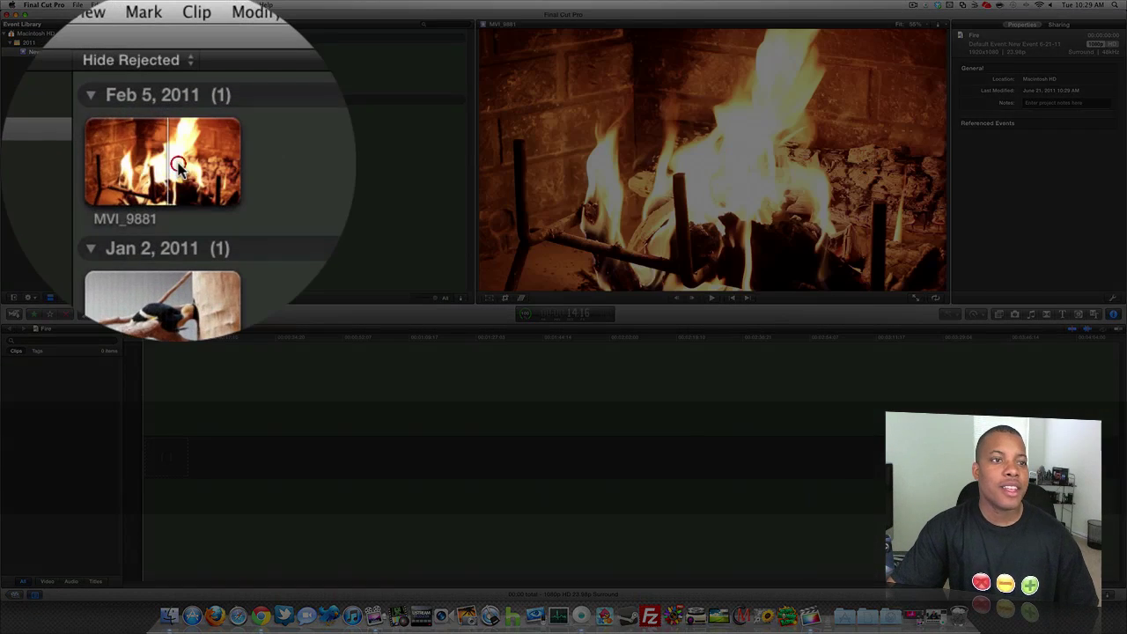
left_click(154, 76)
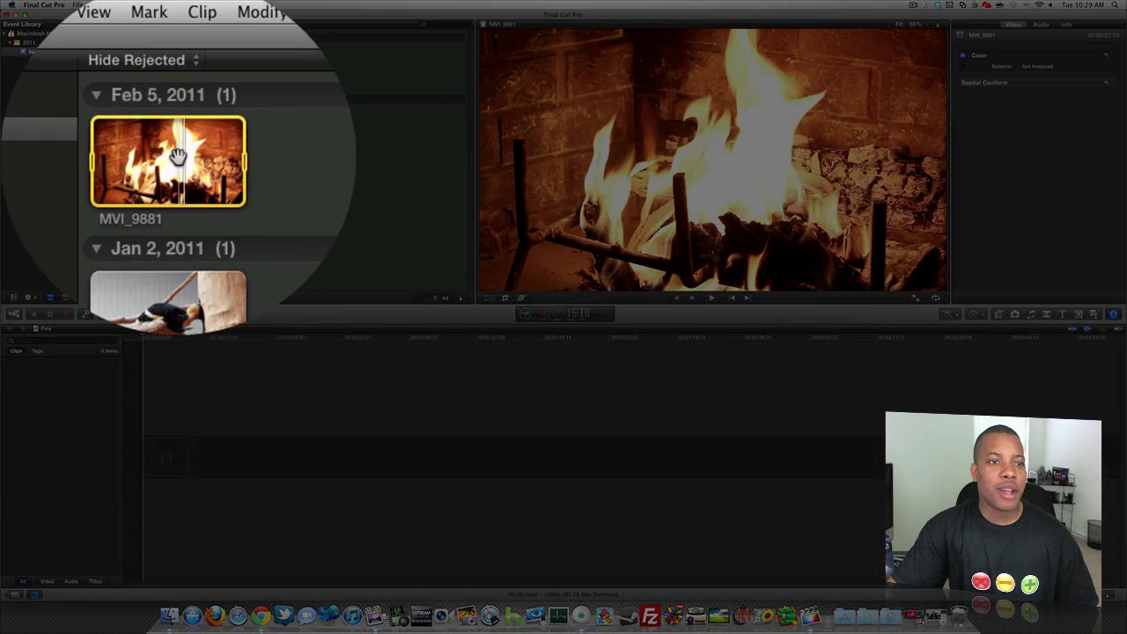
Add MVI_9881 to the Fire timeline, adjust its volume, add a fade-out and ~5-second fade-in, then preview.
left_click_drag(154, 75, 178, 454)
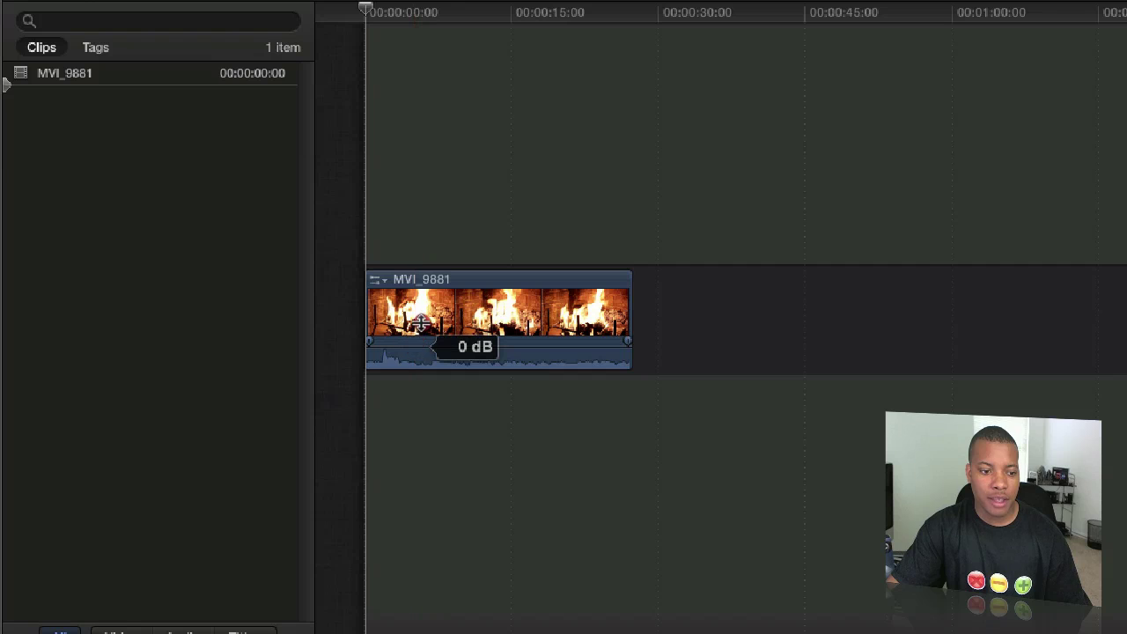
mouse_move(414, 352)
left_mouse_down()
mouse_move(414, 362)
mouse_move(418, 331)
left_mouse_up()
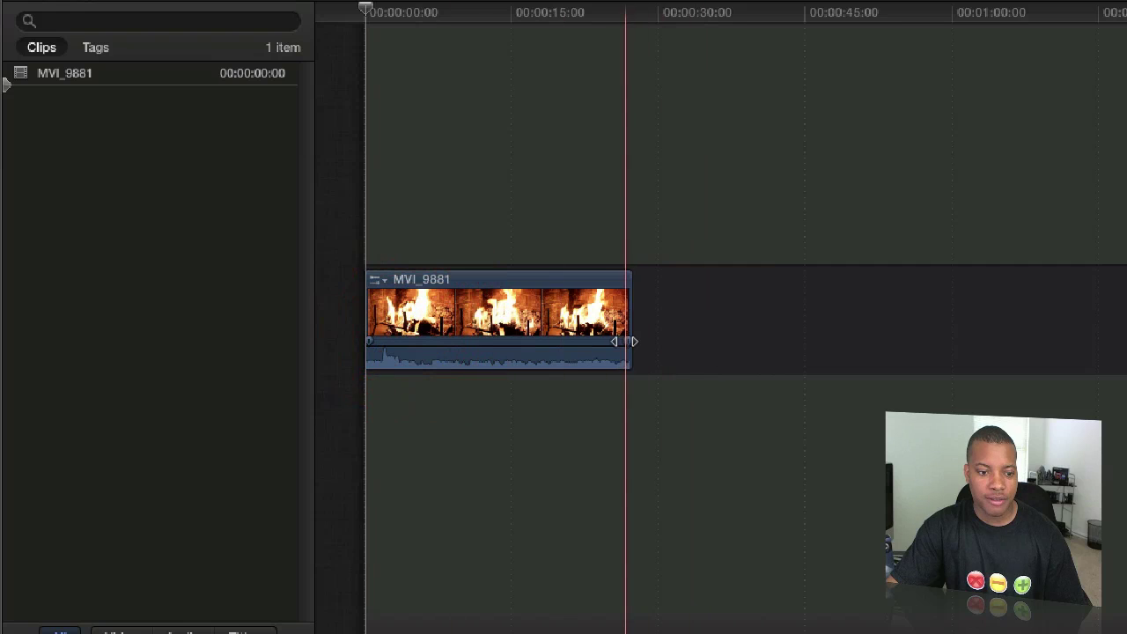
left_click_drag(621, 338, 552, 352)
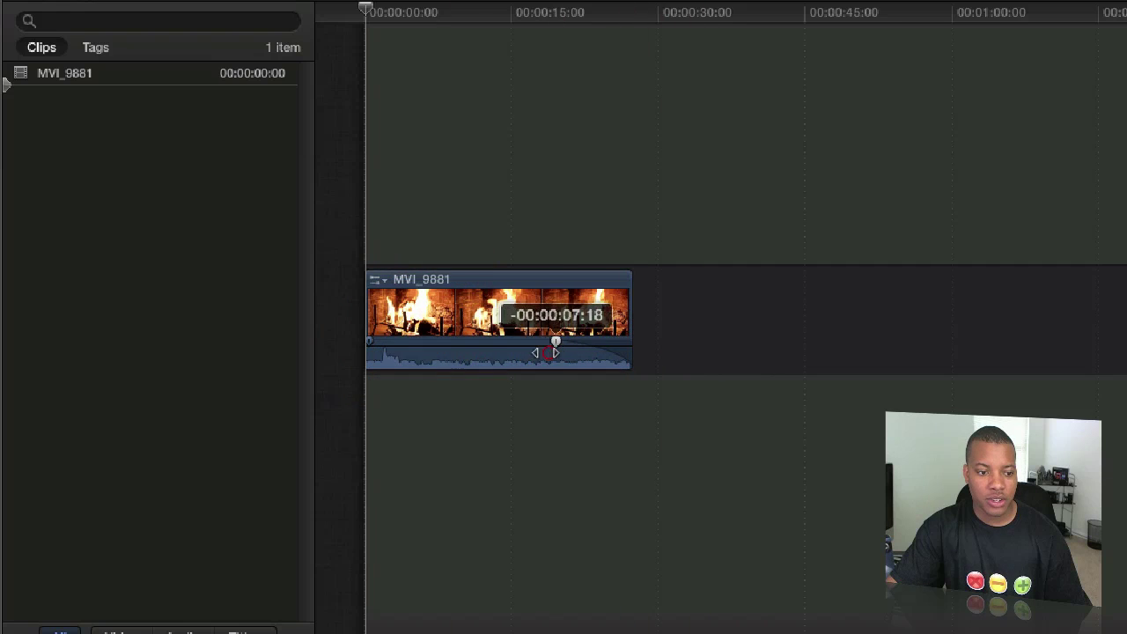
left_click_drag(373, 351, 420, 349)
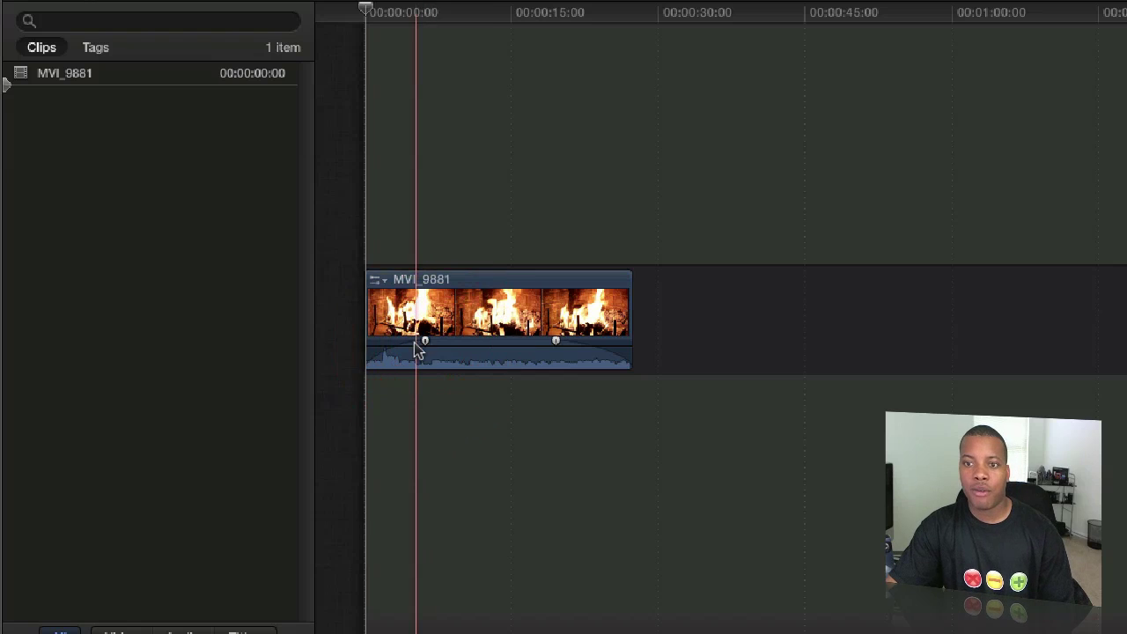
key("space")
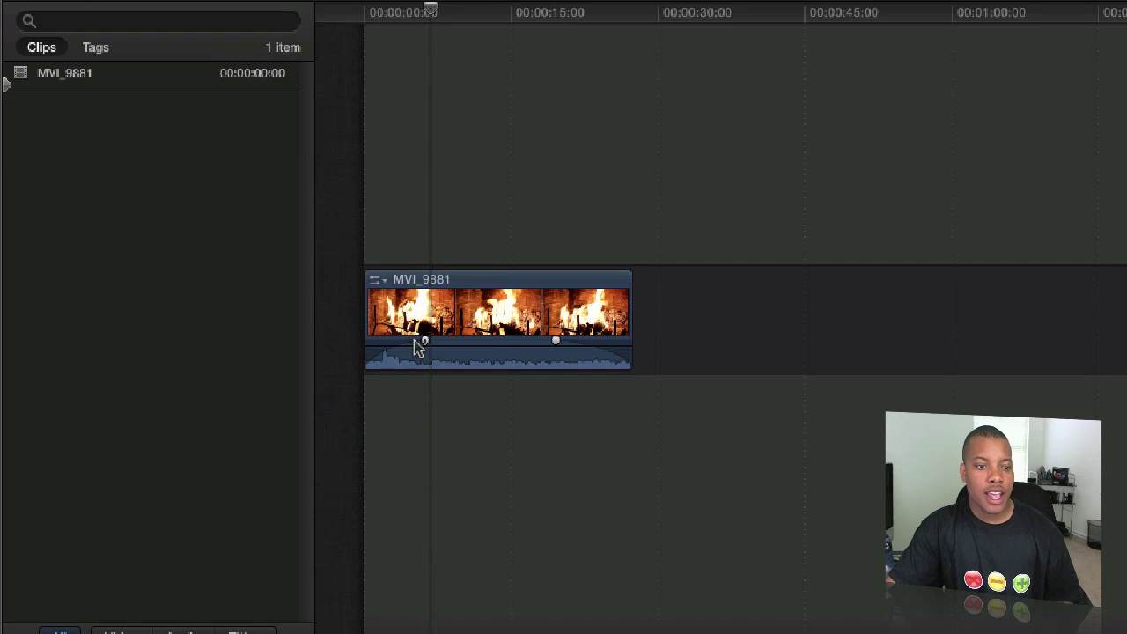
key("space")
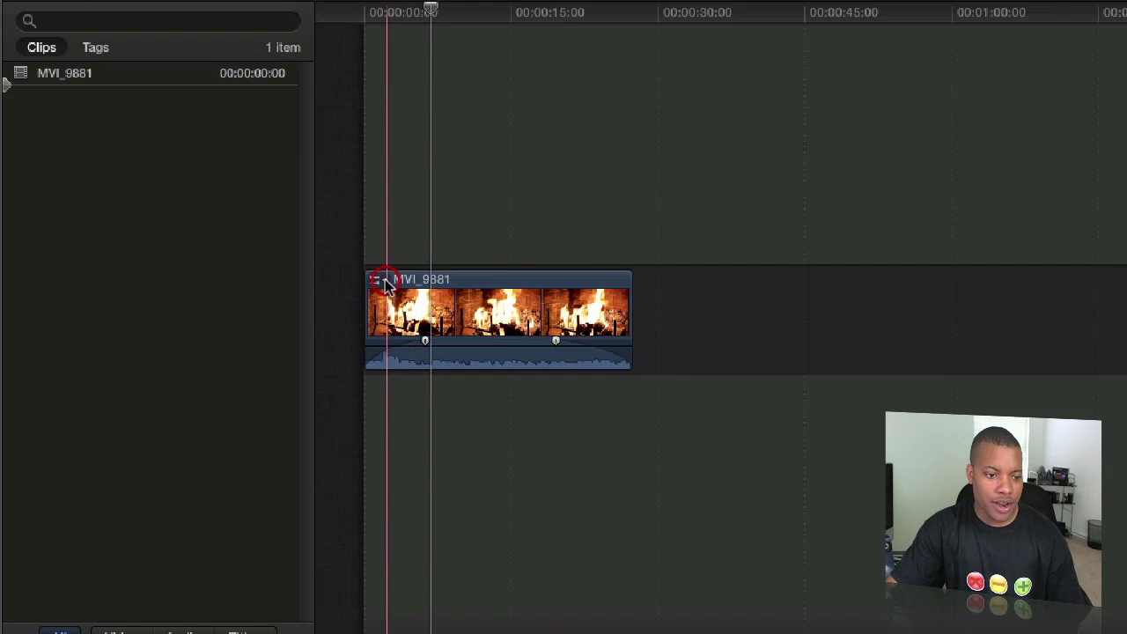
Run Analyze and Stabilize on MVI_9881 and check its progress in Background Tasks.
left_click(376, 280)
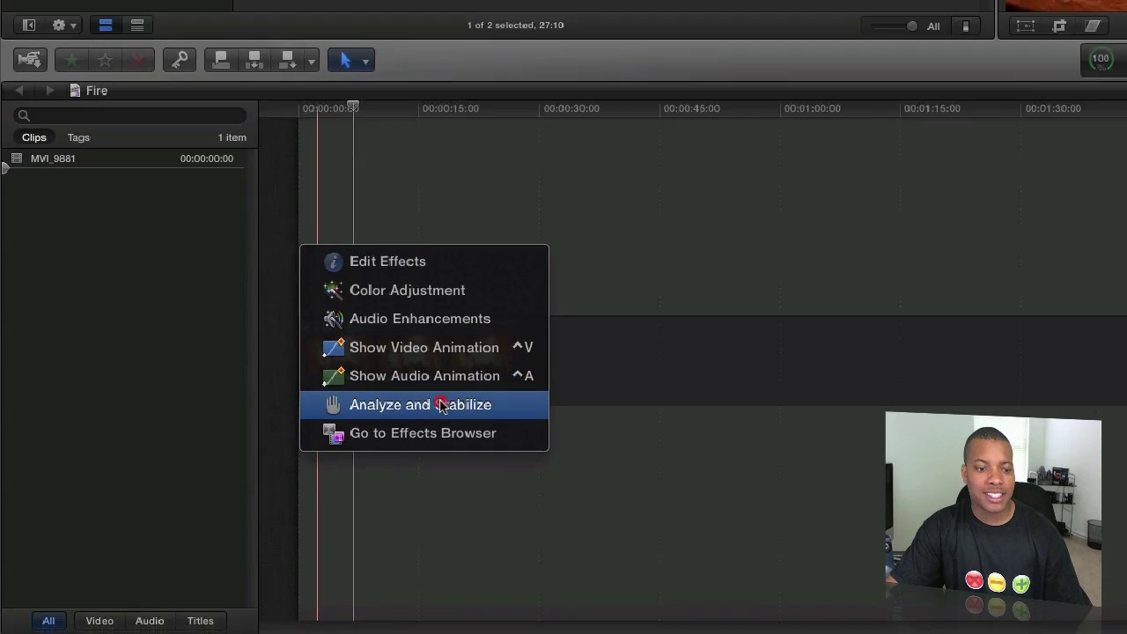
left_click(538, 375)
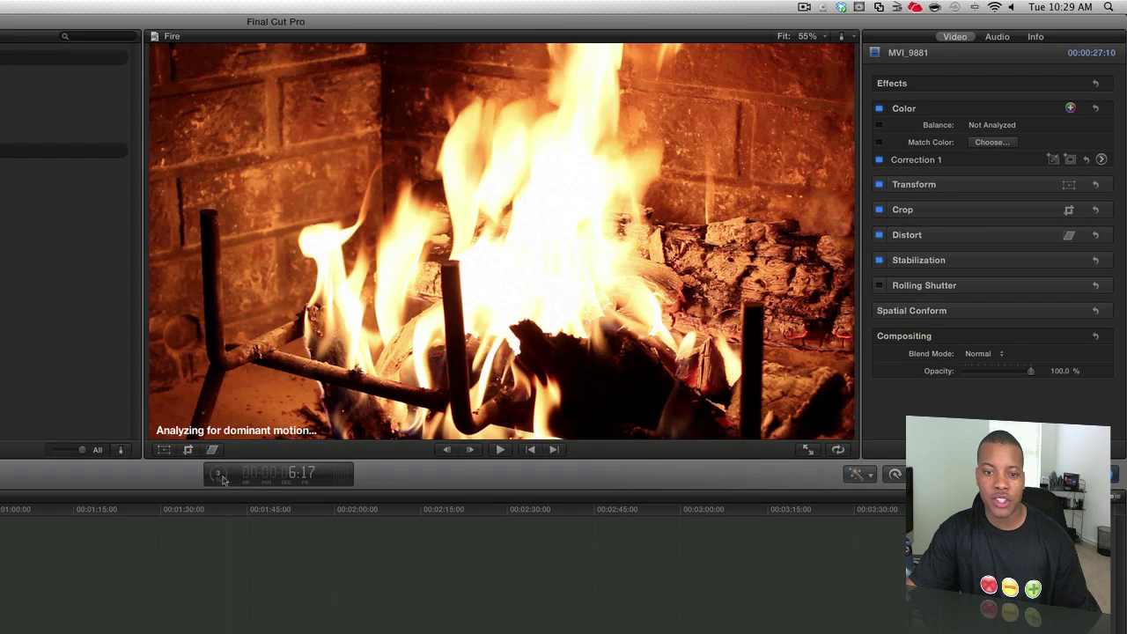
left_click(221, 475)
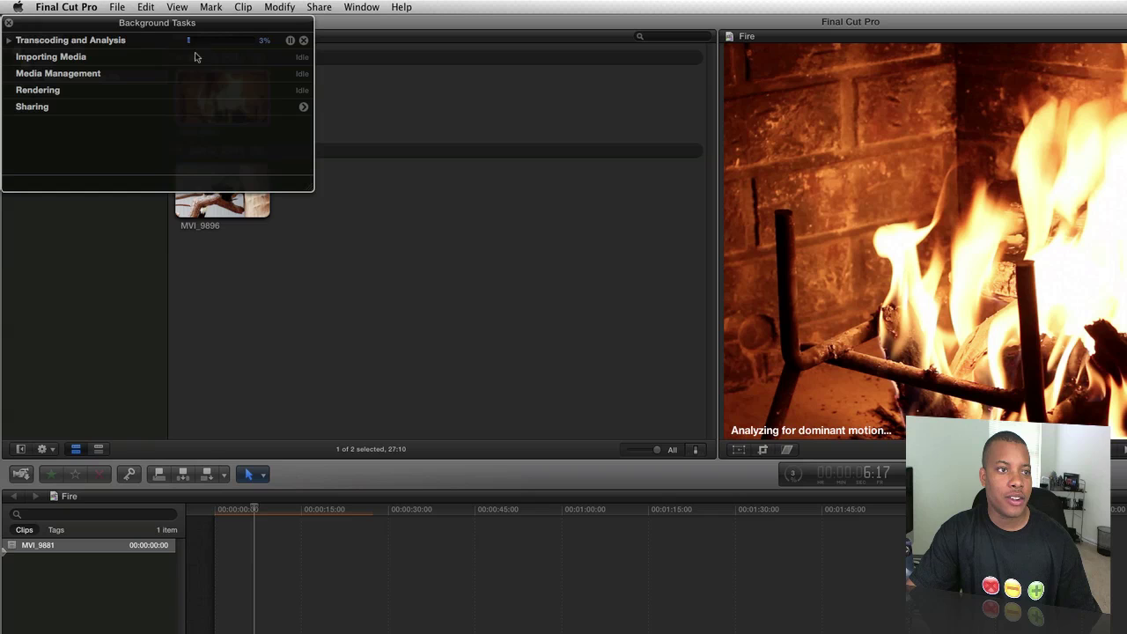
left_click(9, 26)
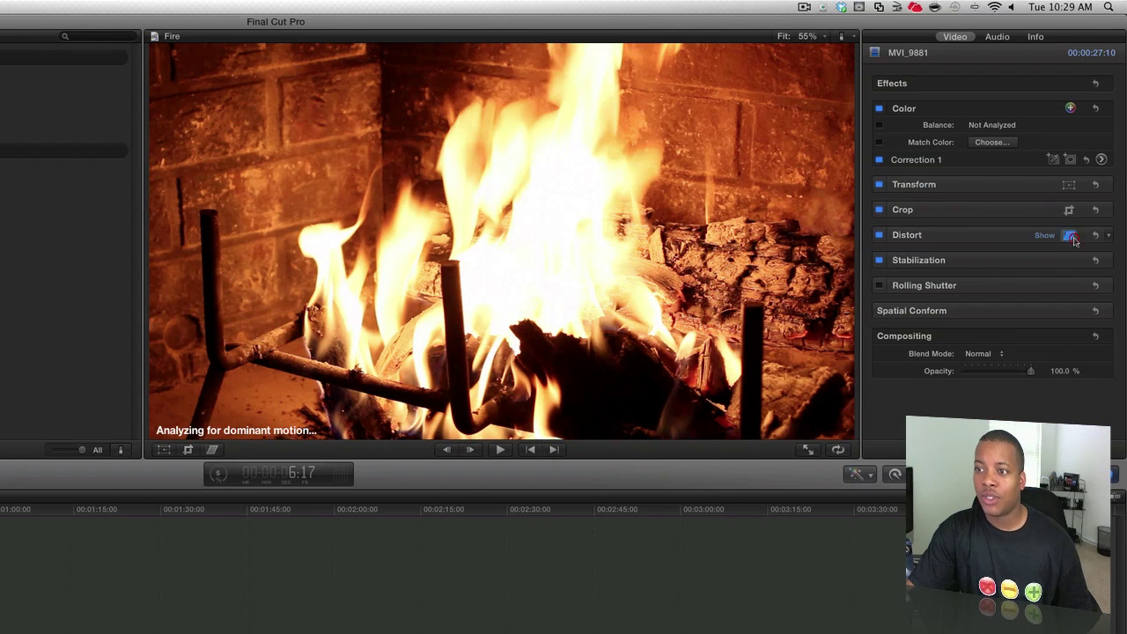
Apply Distort to the fireplace video, dragging its top-right and top-left corners to skew the frame.
left_click(1070, 236)
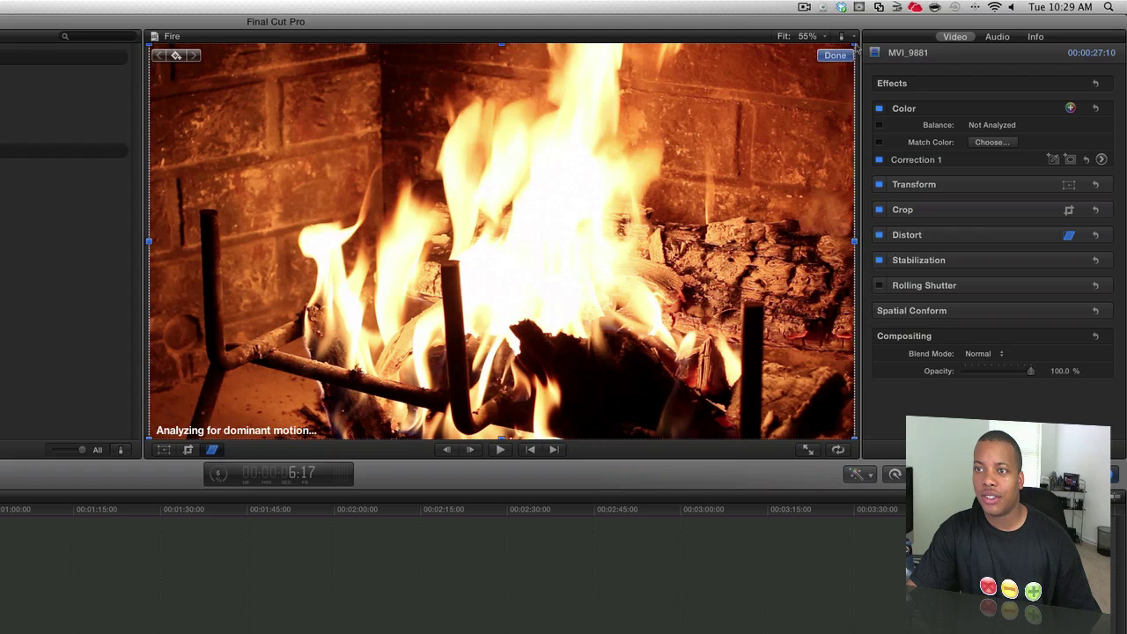
left_click_drag(855, 46, 819, 56)
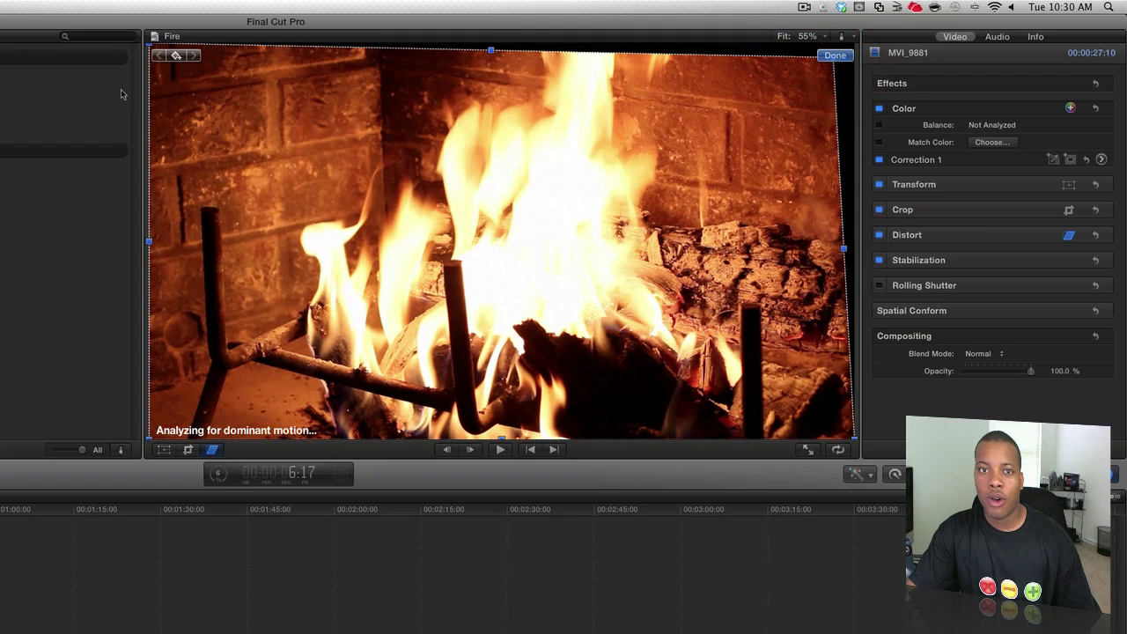
left_click_drag(154, 53, 187, 270)
left_click_drag(250, 302, 385, 181)
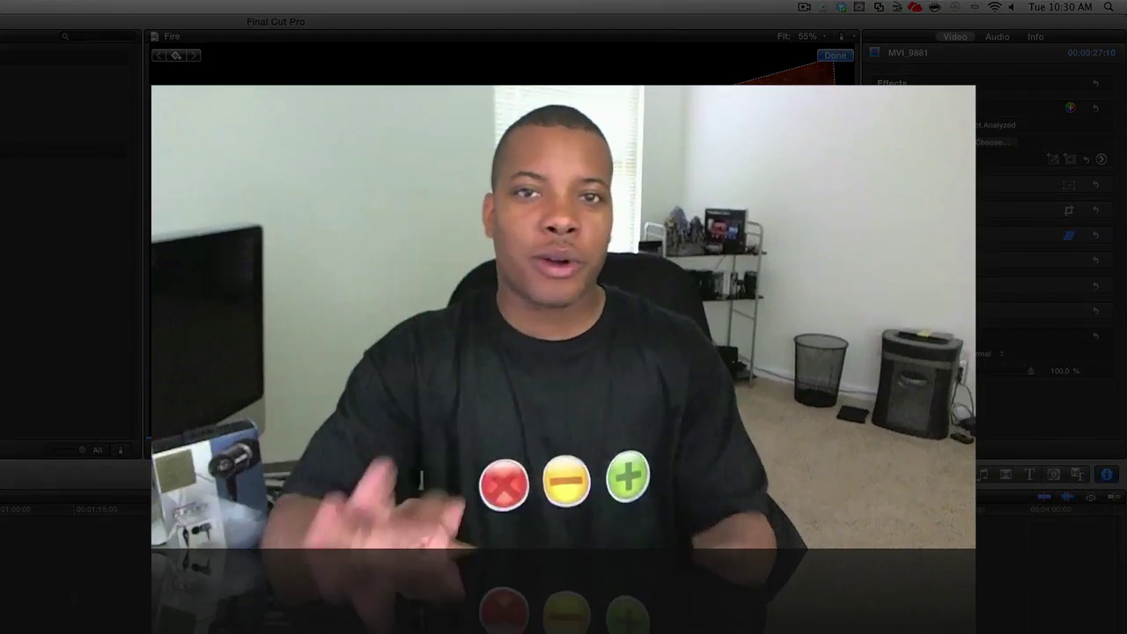